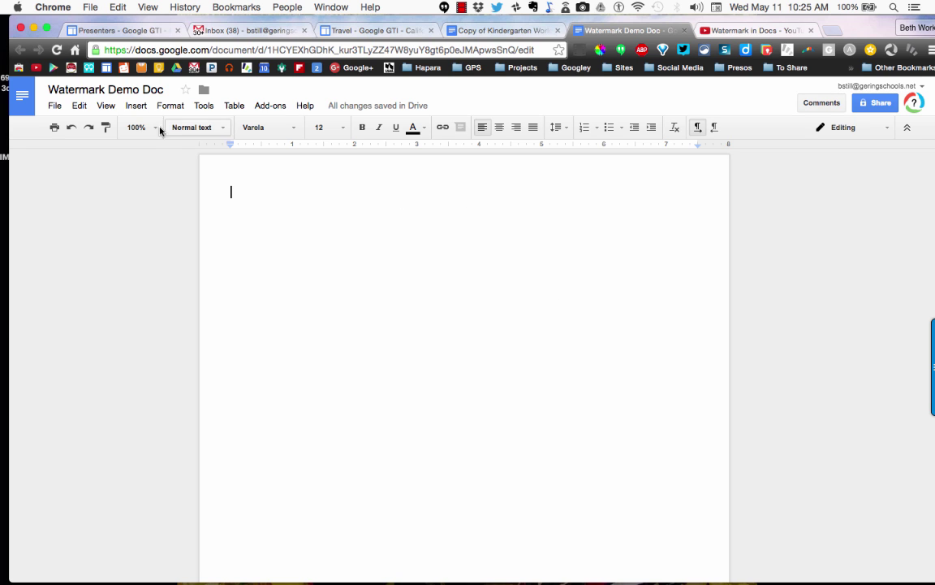
Step: Start a new drawing in the document and browse Google Drive's Gering Logos folder for an image to insert
{"action": "left_click", "coordinate": [136, 106]}
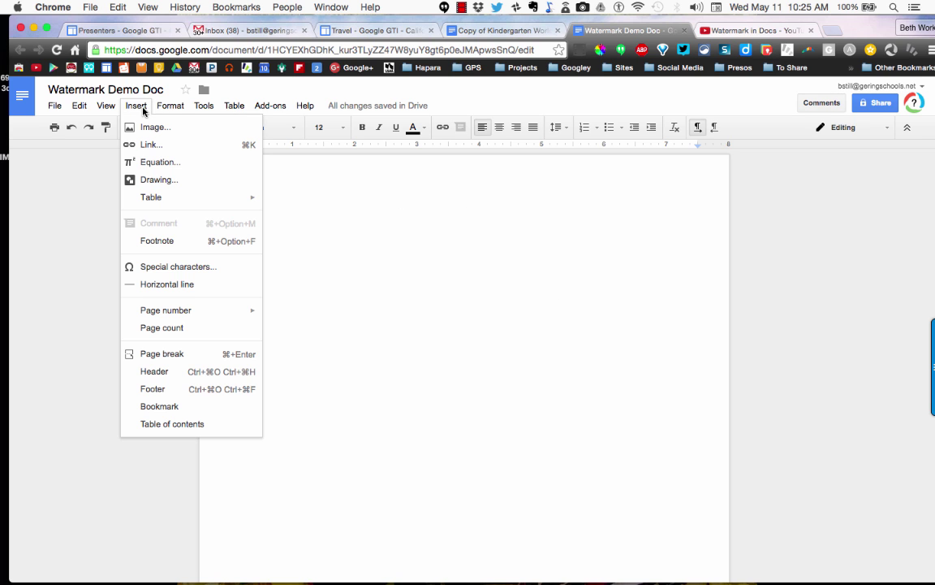
{"action": "left_click", "coordinate": [155, 182]}
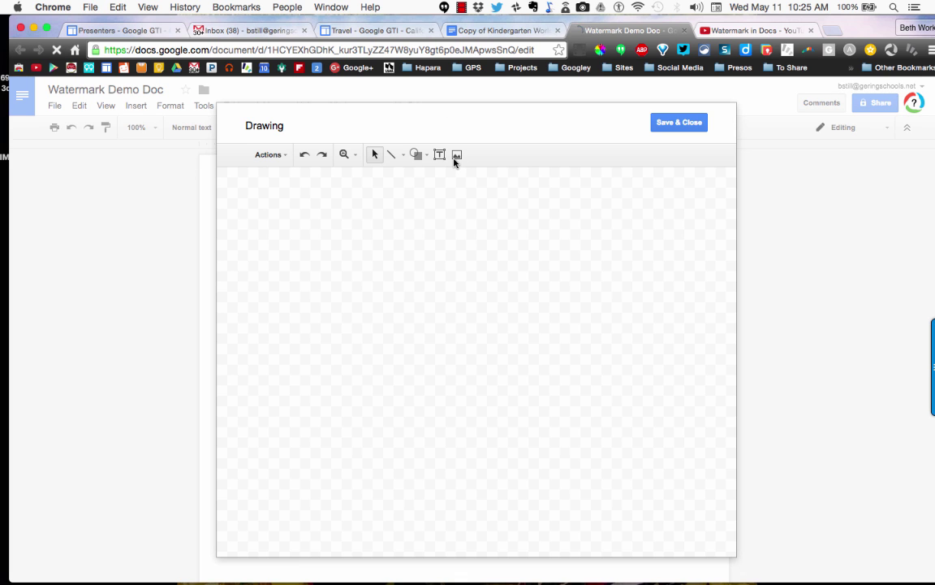
{"action": "left_click", "coordinate": [458, 155]}
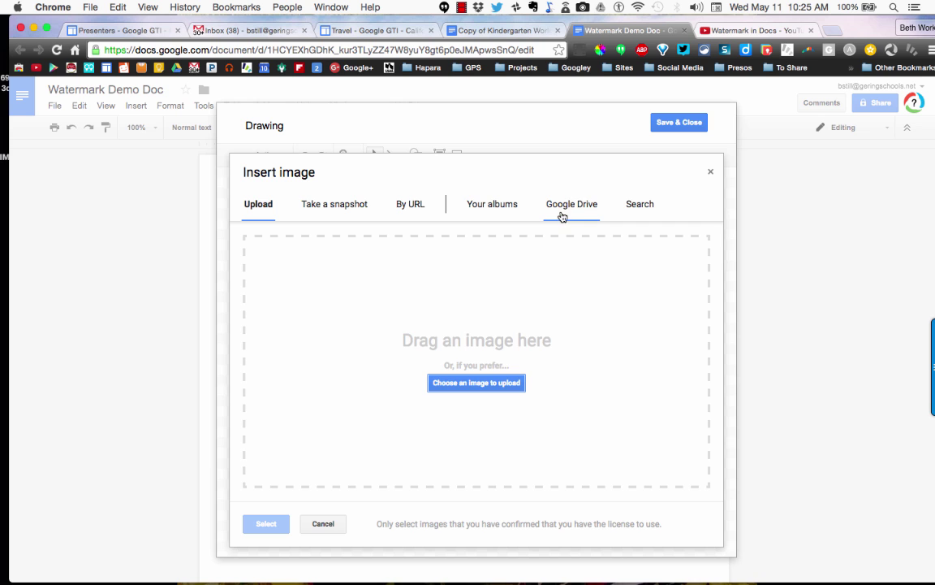
{"action": "left_click", "coordinate": [556, 208]}
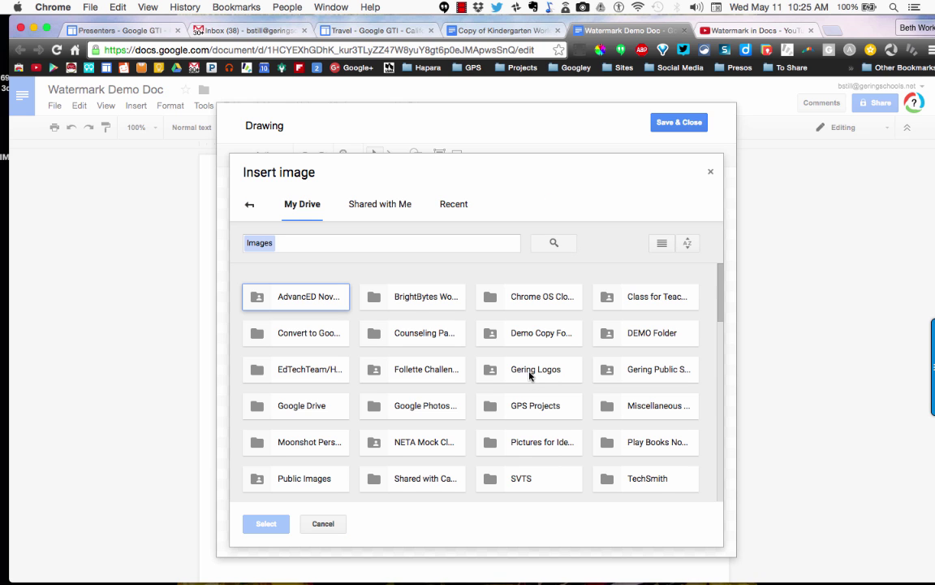
{"action": "left_click", "coordinate": [529, 373]}
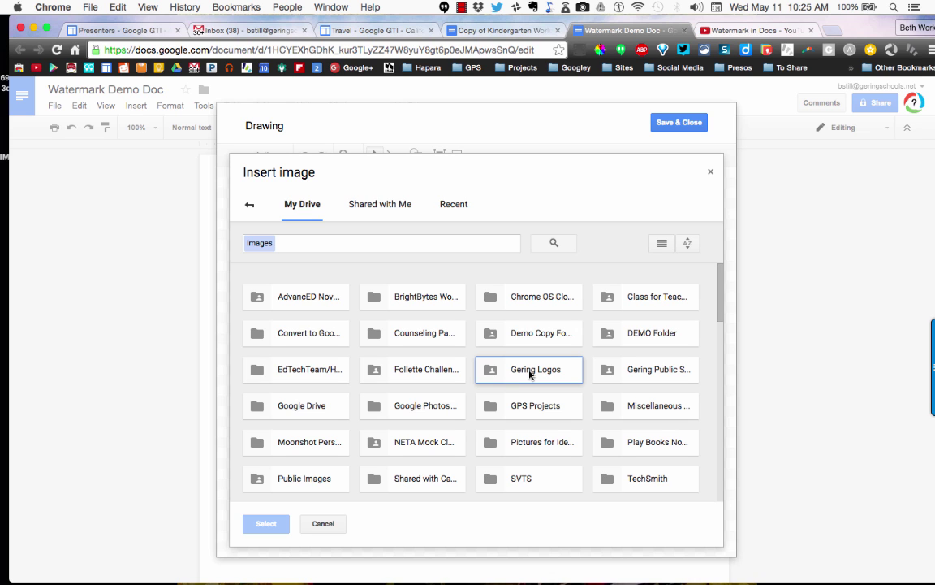
{"action": "double_click", "coordinate": [530, 373]}
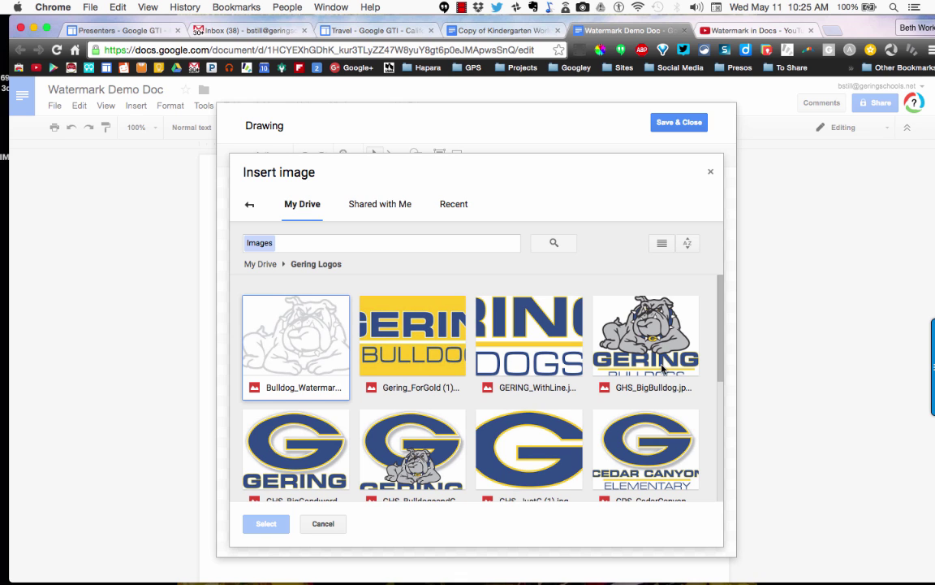
Step: Insert the GHS_BigBulldog image from the Gering Logos folder into the drawing
{"action": "scroll", "coordinate": [613, 414], "scroll_direction": "down", "scroll_amount": 3}
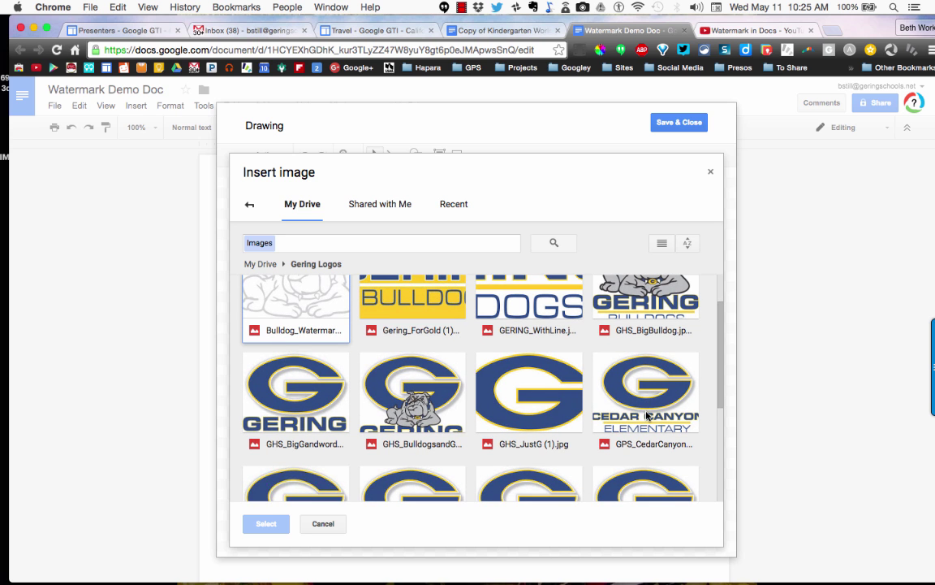
{"action": "scroll", "coordinate": [647, 415], "scroll_direction": "down", "scroll_amount": 2}
{"action": "scroll", "coordinate": [647, 415], "scroll_direction": "down", "scroll_amount": 2}
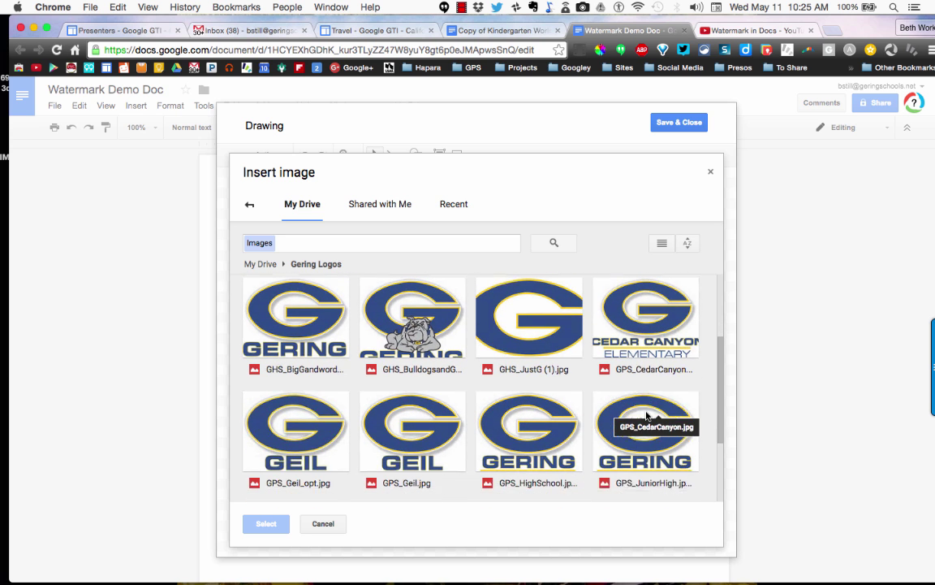
{"action": "scroll", "coordinate": [648, 415], "scroll_direction": "down", "scroll_amount": 2}
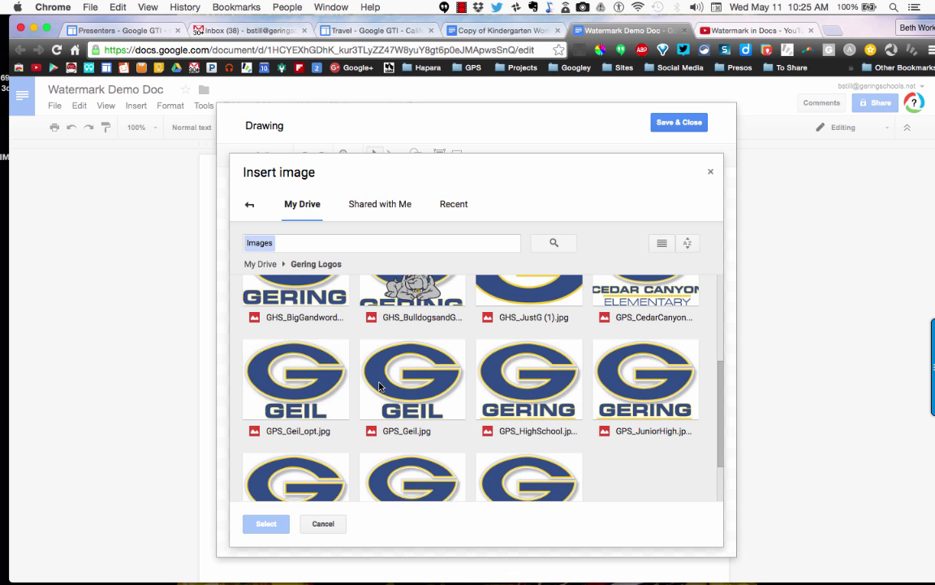
{"action": "scroll", "coordinate": [379, 387], "scroll_direction": "down", "scroll_amount": 2}
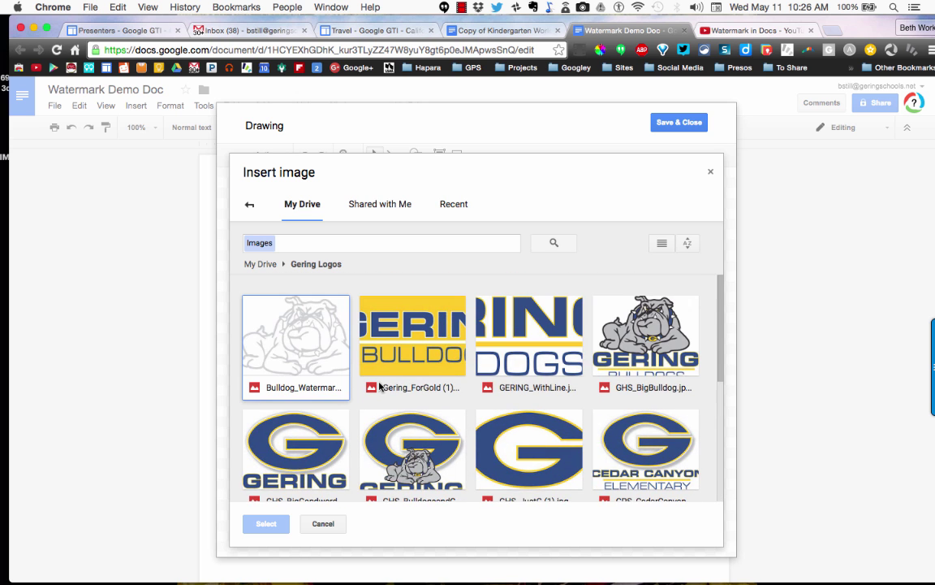
{"action": "left_click", "coordinate": [658, 342]}
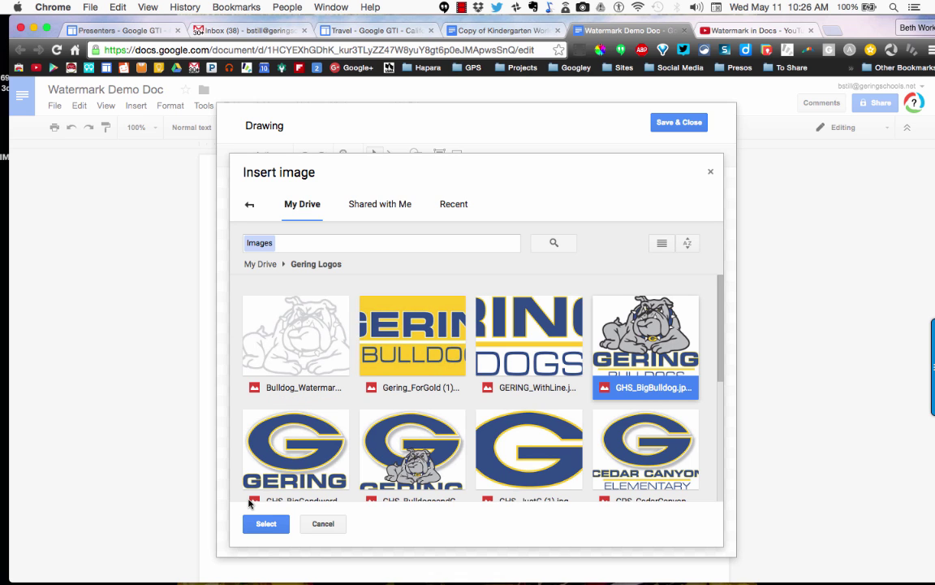
{"action": "left_click", "coordinate": [265, 524]}
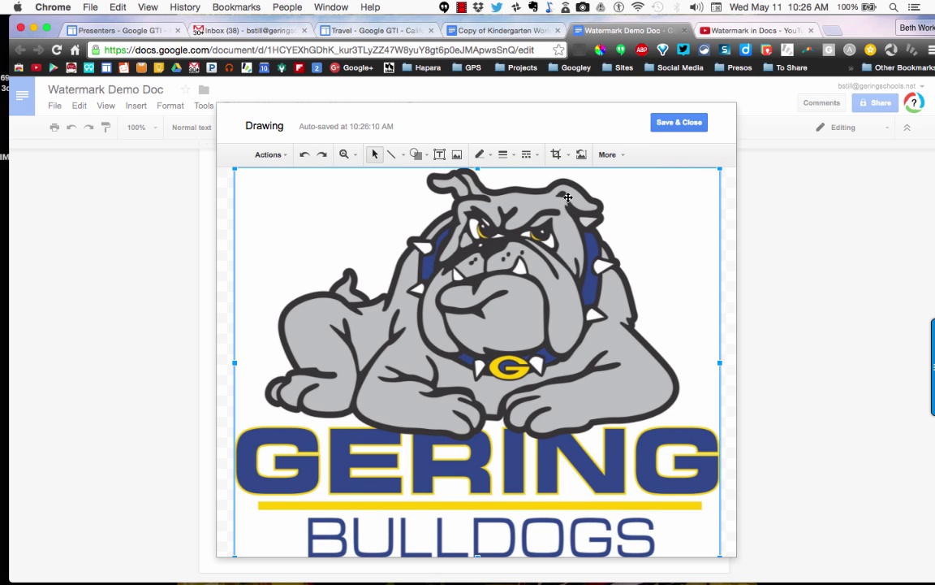
Step: Raise the bulldog logo's transparency to most of the way along its range so it looks like a faint watermark
{"action": "left_click", "coordinate": [613, 157]}
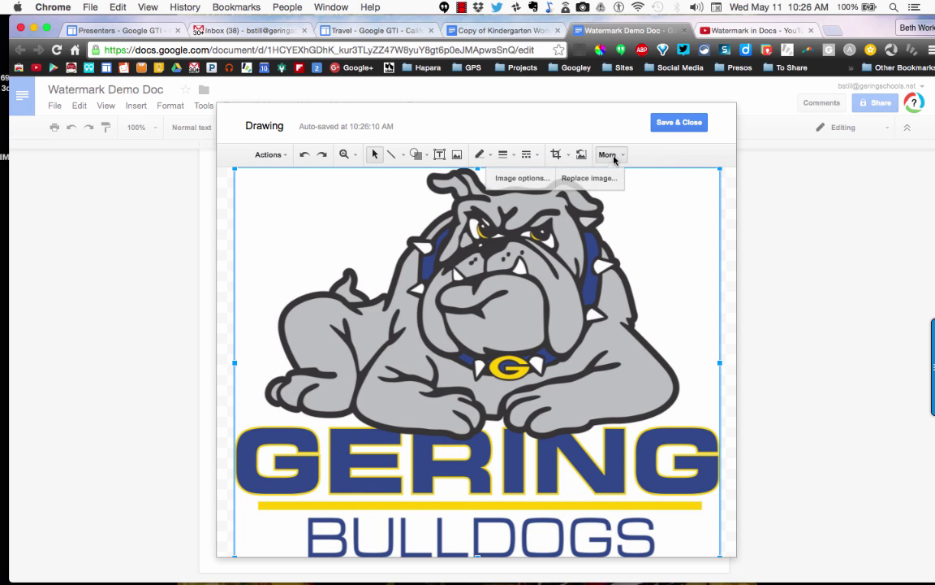
{"action": "left_click", "coordinate": [512, 181]}
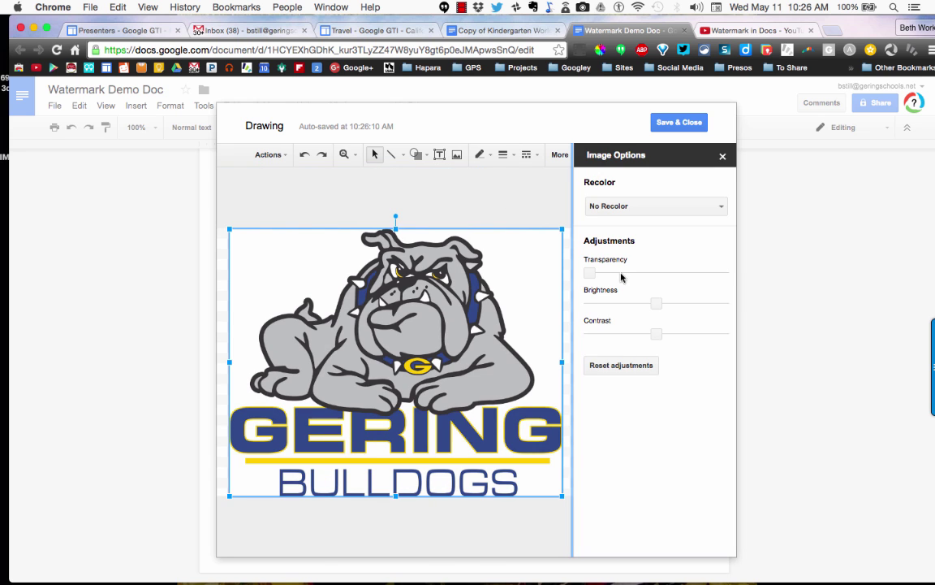
{"action": "left_click_drag", "start_coordinate": [617, 271], "coordinate": [712, 277]}
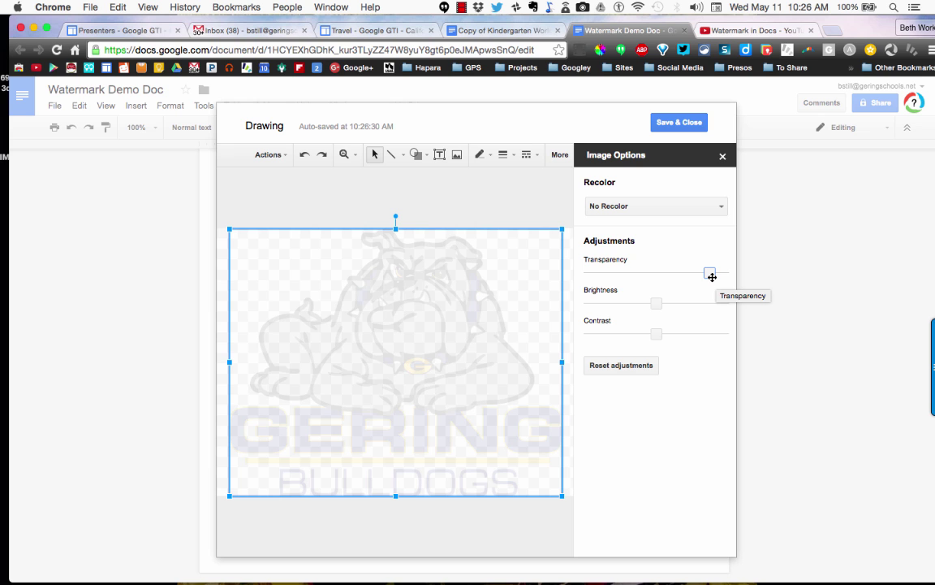
{"action": "left_click", "coordinate": [723, 156]}
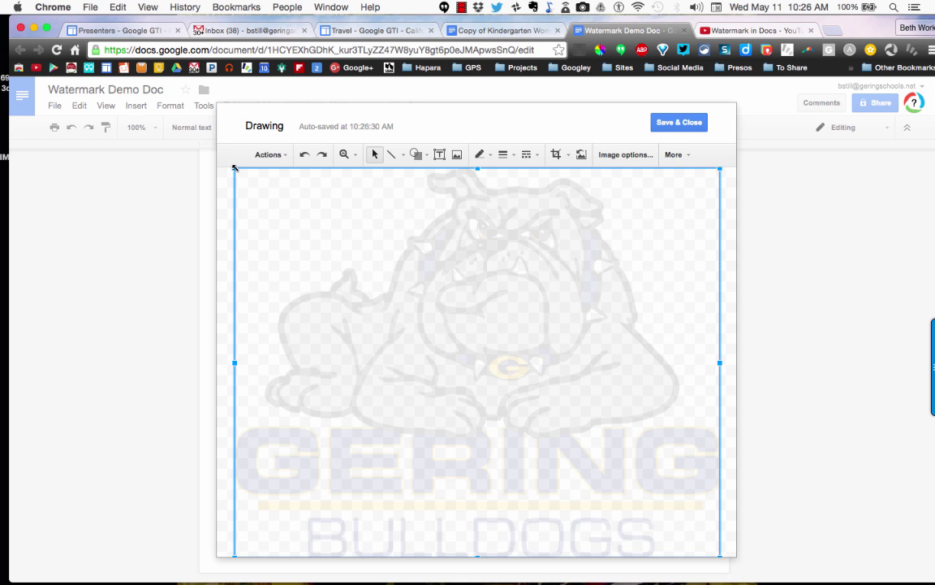
Step: Scale the faded logo down proportionally to about three quarters of its size and centre it on the drawing canvas
{"action": "left_click_drag", "start_coordinate": [234, 168], "coordinate": [359, 267]}
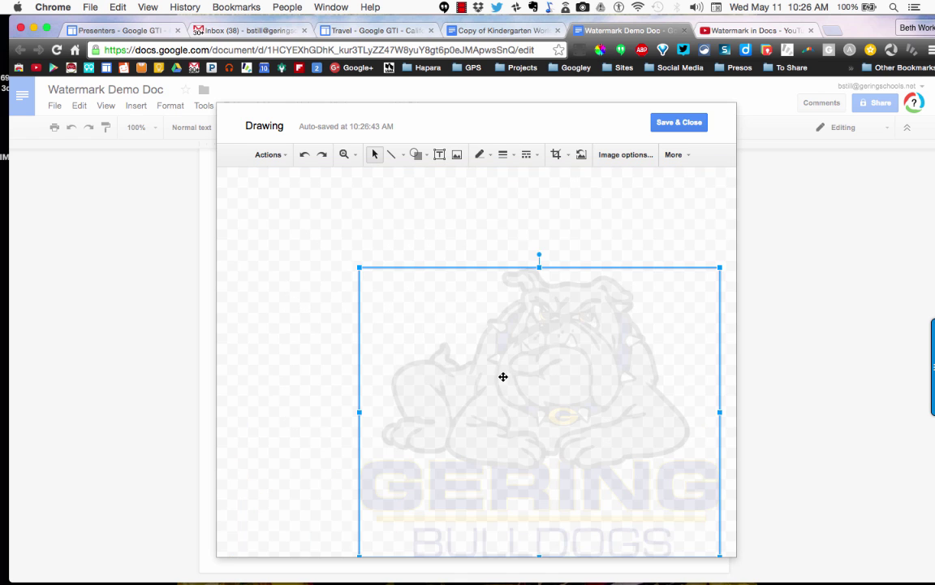
{"action": "left_click_drag", "start_coordinate": [504, 376], "coordinate": [442, 321]}
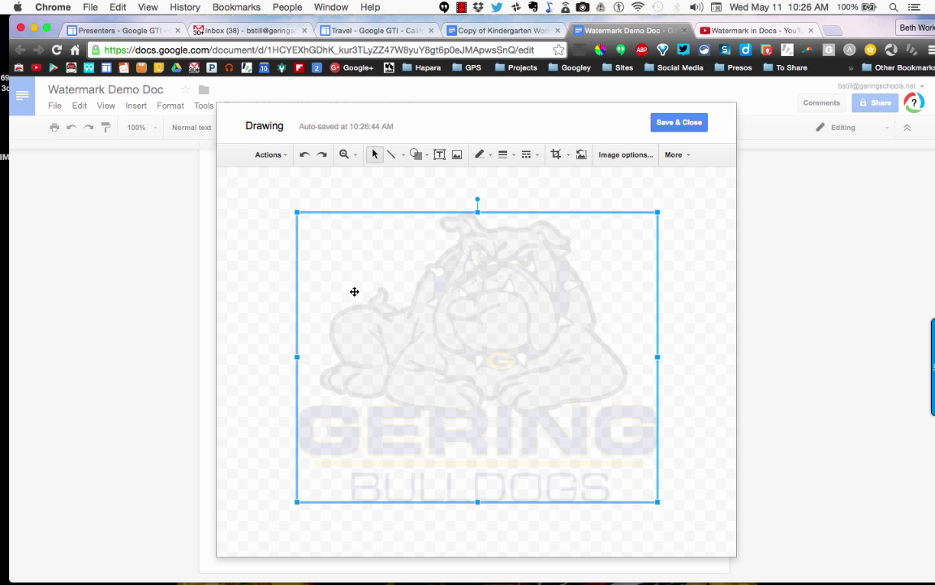
{"action": "left_click_drag", "start_coordinate": [354, 291], "coordinate": [348, 290]}
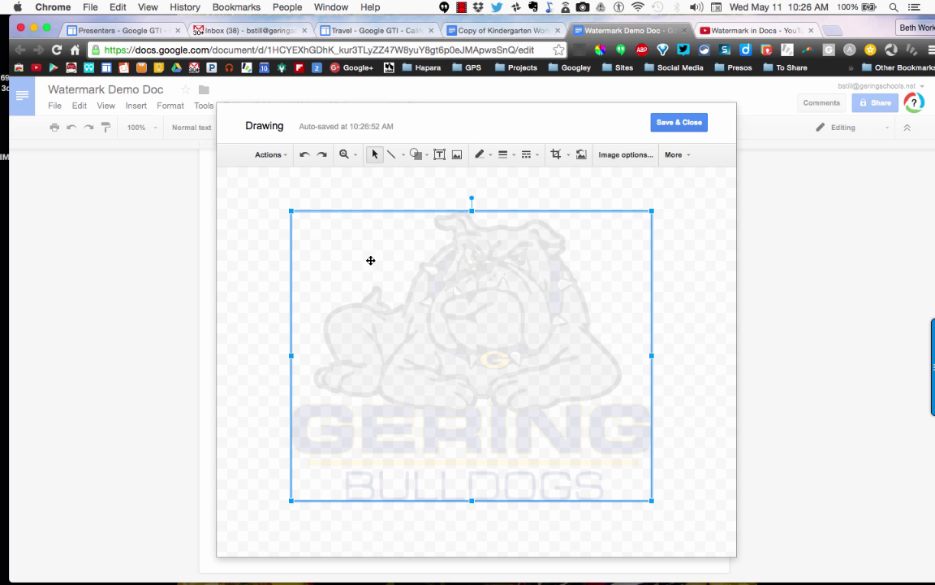
Step: Draw a text box over the logo that covers nearly the entire drawing canvas
{"action": "left_click", "coordinate": [439, 155]}
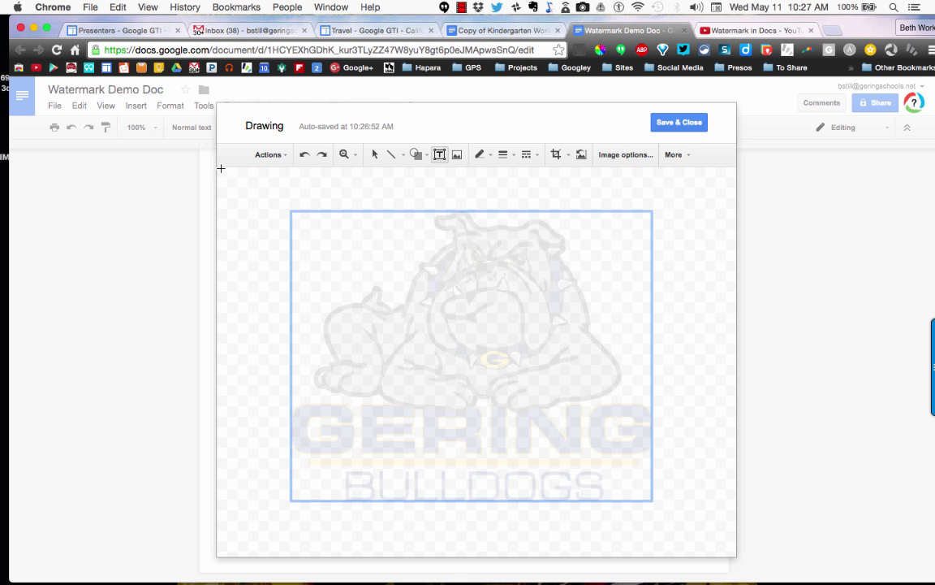
{"action": "left_click_drag", "start_coordinate": [222, 171], "coordinate": [269, 201]}
{"action": "mouse_move", "coordinate": [321, 235]}
{"action": "left_mouse_down"}
{"action": "mouse_move", "coordinate": [538, 382]}
{"action": "mouse_move", "coordinate": [730, 553]}
{"action": "left_mouse_up"}
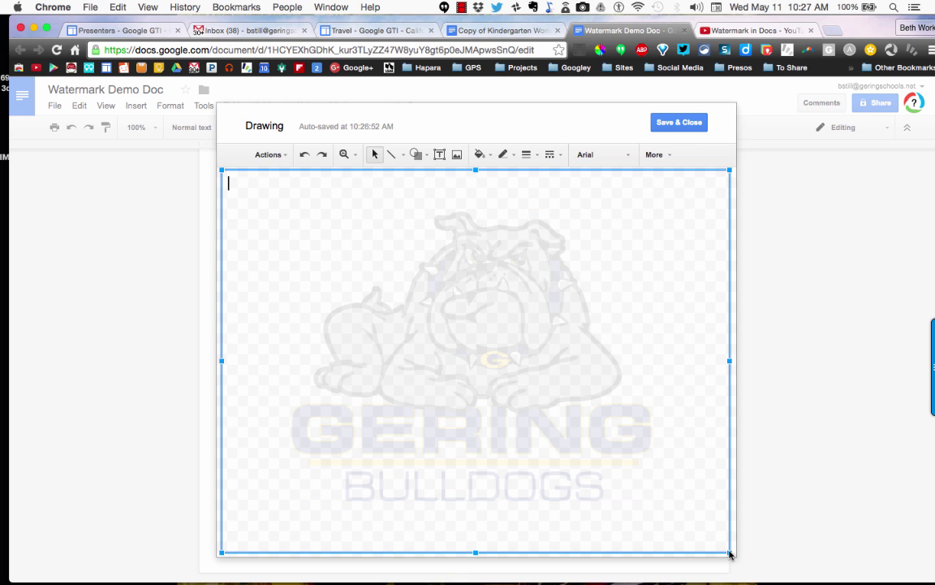
Step: Fill the text box with the selected Kindergarten World Tour content from the other document, then save the drawing into the page
{"action": "left_click", "coordinate": [487, 31]}
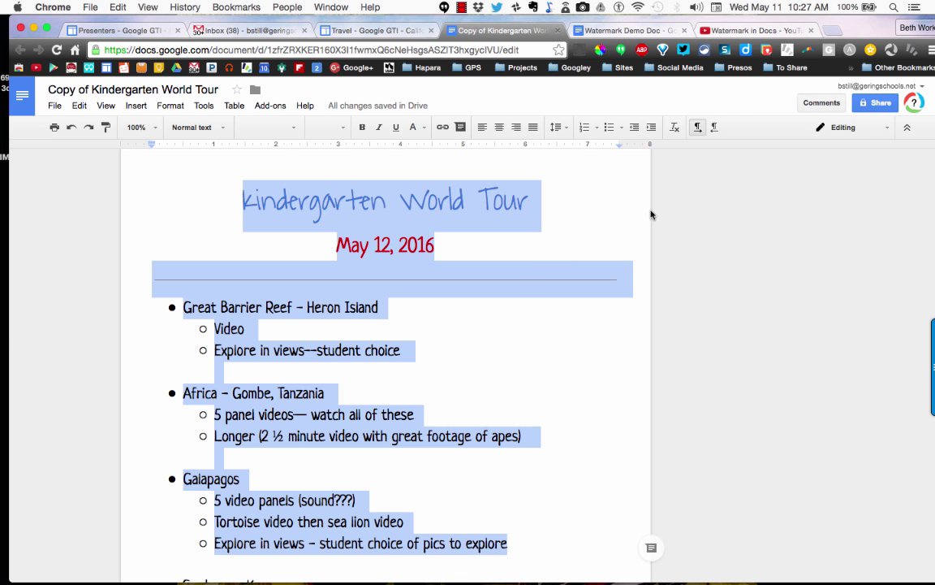
{"action": "left_click", "coordinate": [605, 30]}
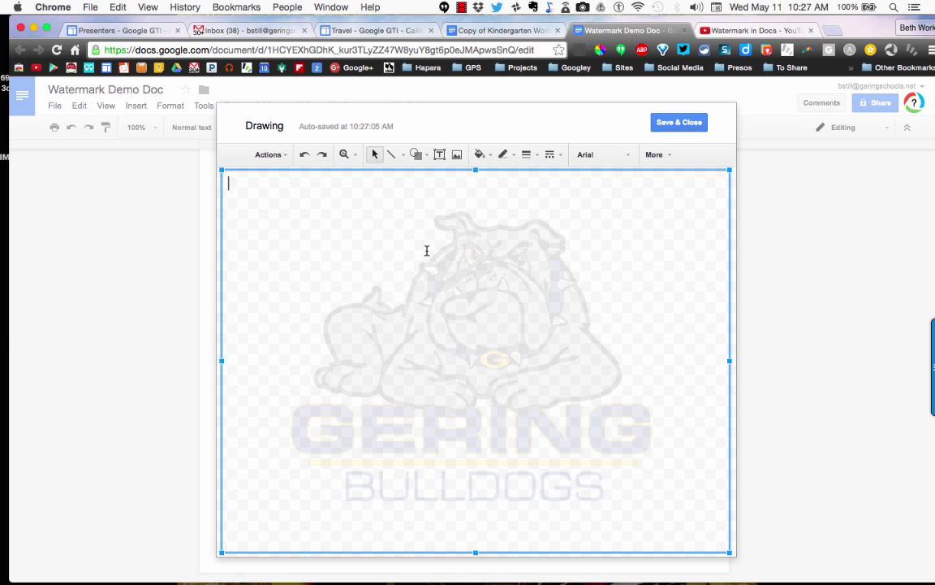
{"action": "type", "text": "Kindergarten World Tour  May 12, 2016 Great Barrier Reef – Heron Island Video Explore in views--student choice  Africa – Gombe, Tanzania 5 panel videos— watch all of these Longer (2 ½ minute video with great footage of apes)  Galapagos 5 video panels (sound???) Tortoise video then sea lion video Explore in views – student choice of pics to explore"}
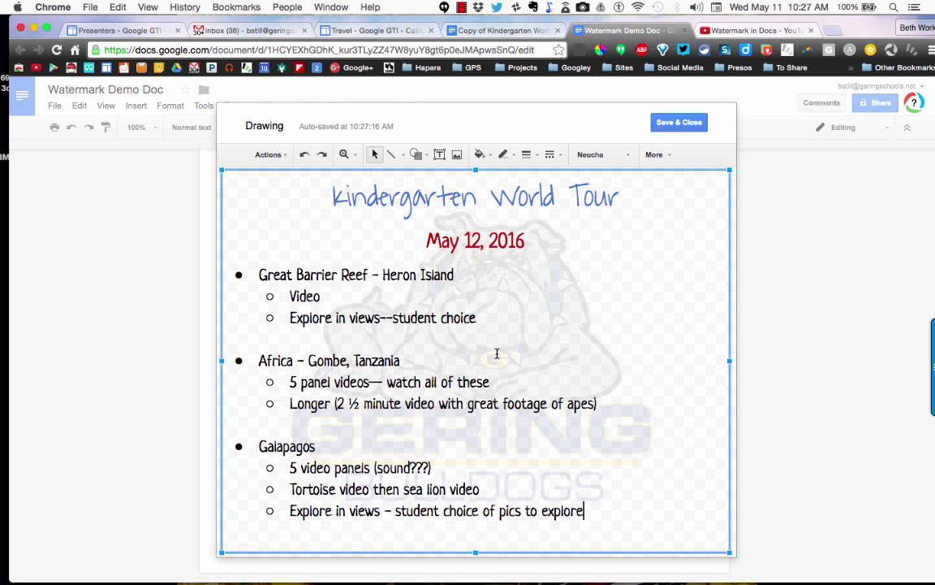
{"action": "left_click", "coordinate": [682, 124]}
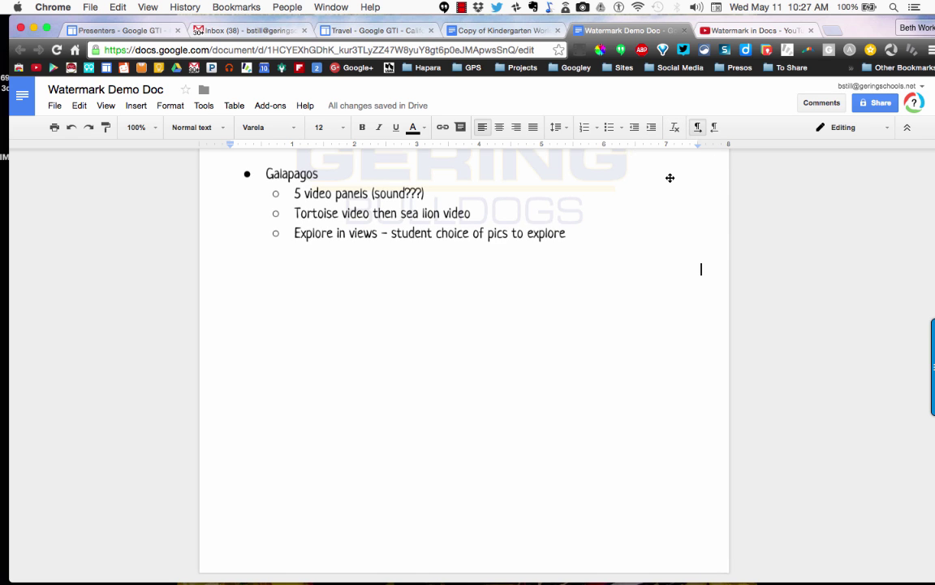
{"action": "scroll", "coordinate": [670, 171], "scroll_direction": "up", "scroll_amount": 5}
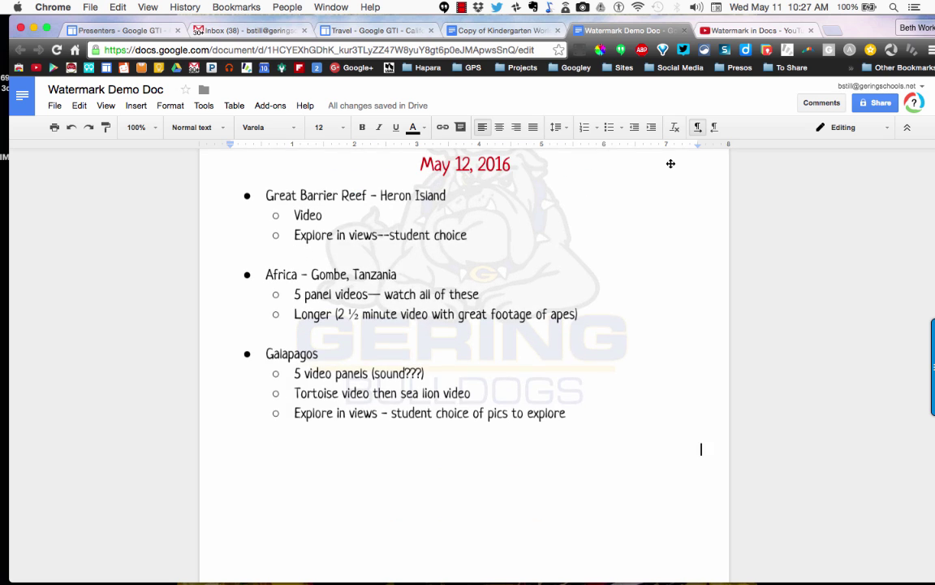
{"action": "scroll", "coordinate": [670, 163], "scroll_direction": "up", "scroll_amount": 2}
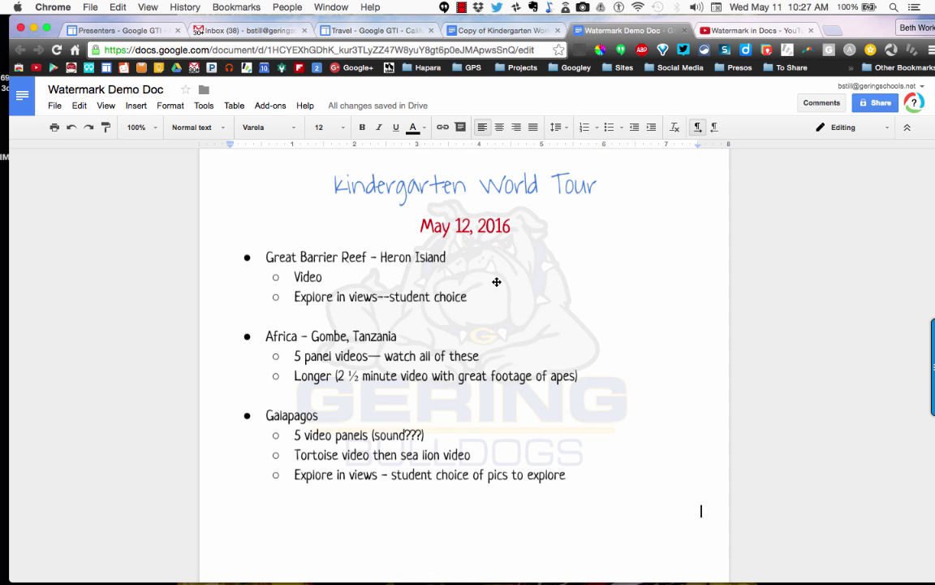
Step: Reopen the watermark drawing for editing, change the date under the title to May 20, 2016, and save the drawing
{"action": "left_click", "coordinate": [426, 298]}
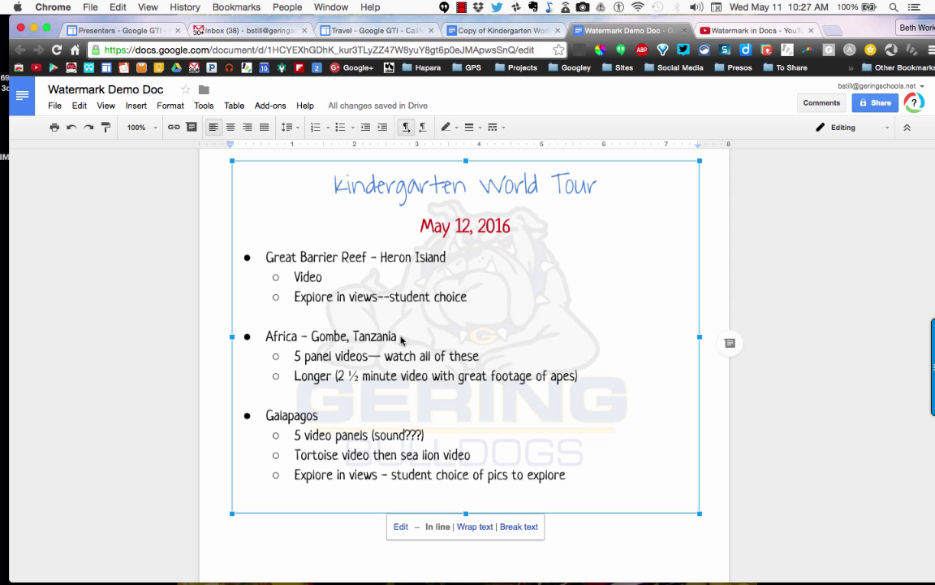
{"action": "double_click", "coordinate": [473, 297]}
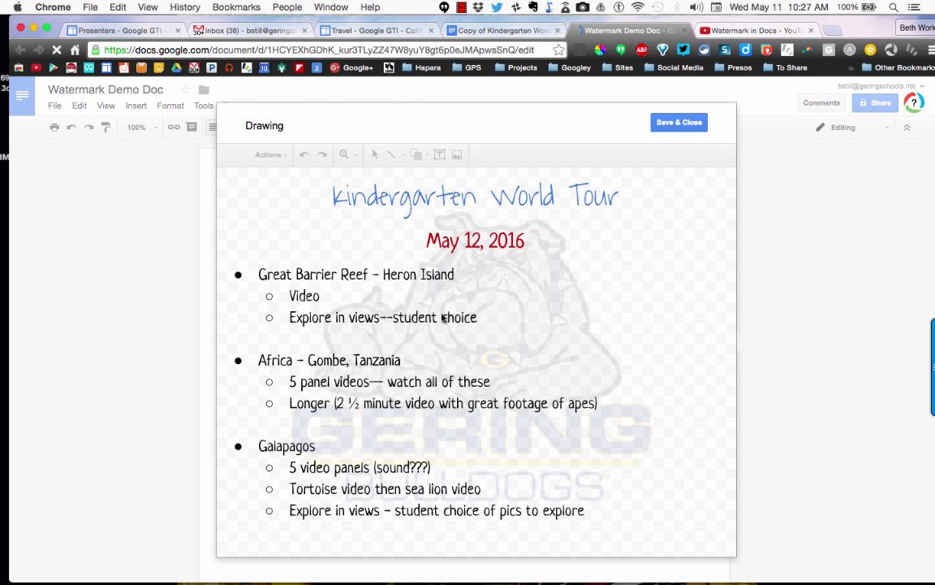
{"action": "left_click", "coordinate": [478, 244]}
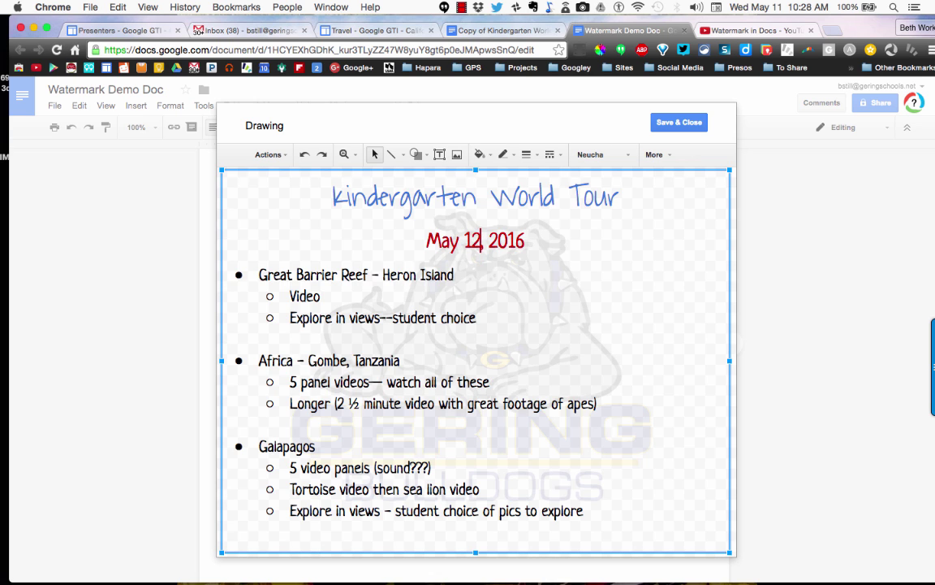
{"action": "key", "text": "BackSpace"}
{"action": "key", "text": "BackSpace"}
{"action": "type", "text": "20"}
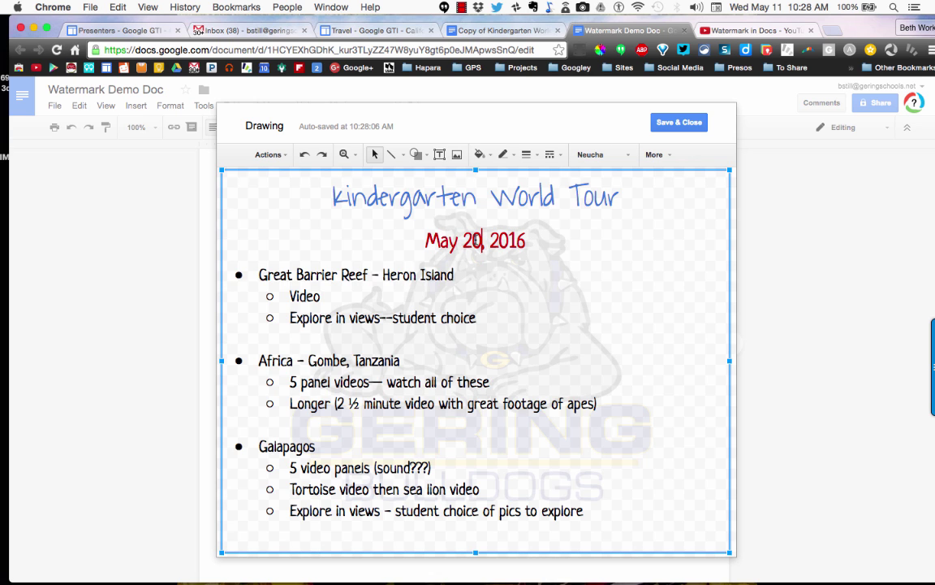
{"action": "left_click", "coordinate": [677, 126]}
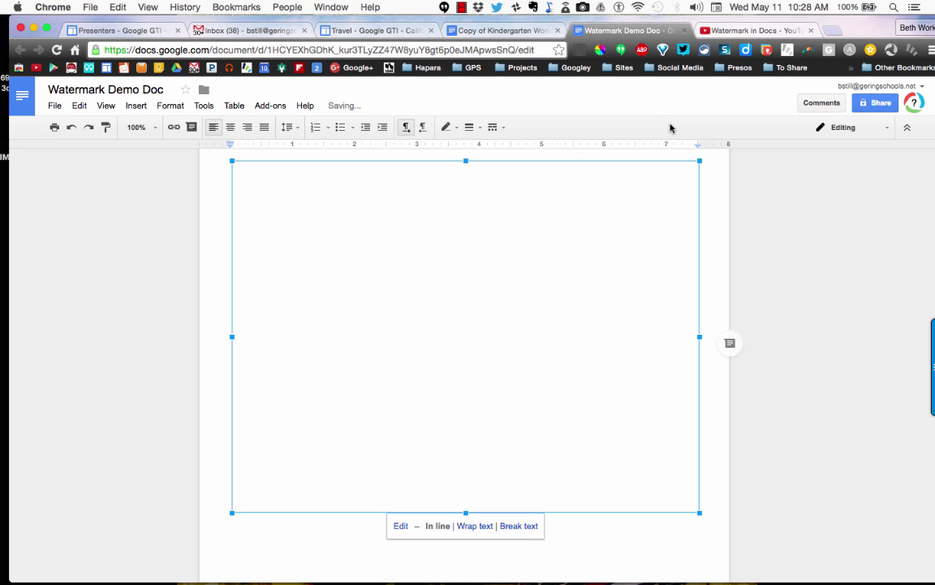